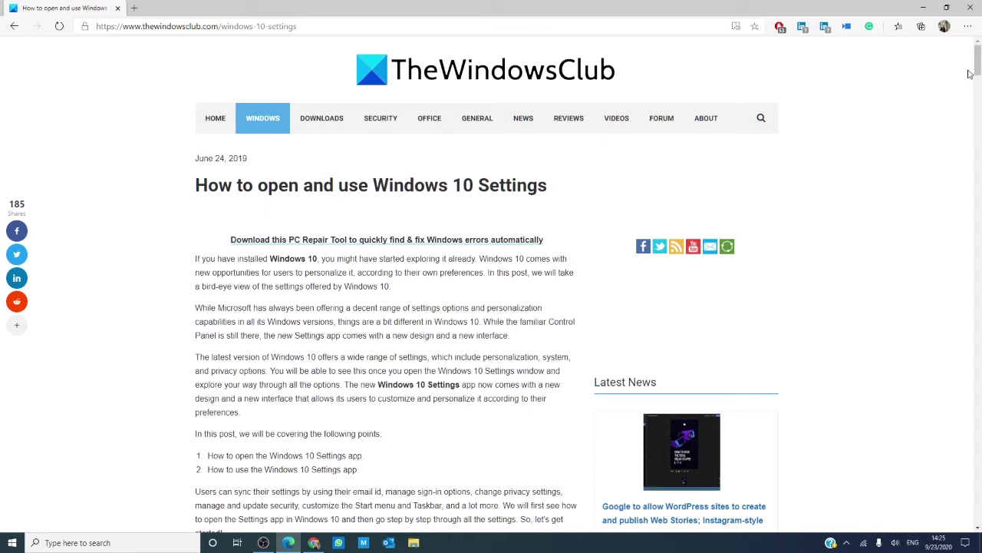
Minimize the browser window and open the Windows Settings app from the desktop
{"action": "left_click", "coordinate": [926, 9]}
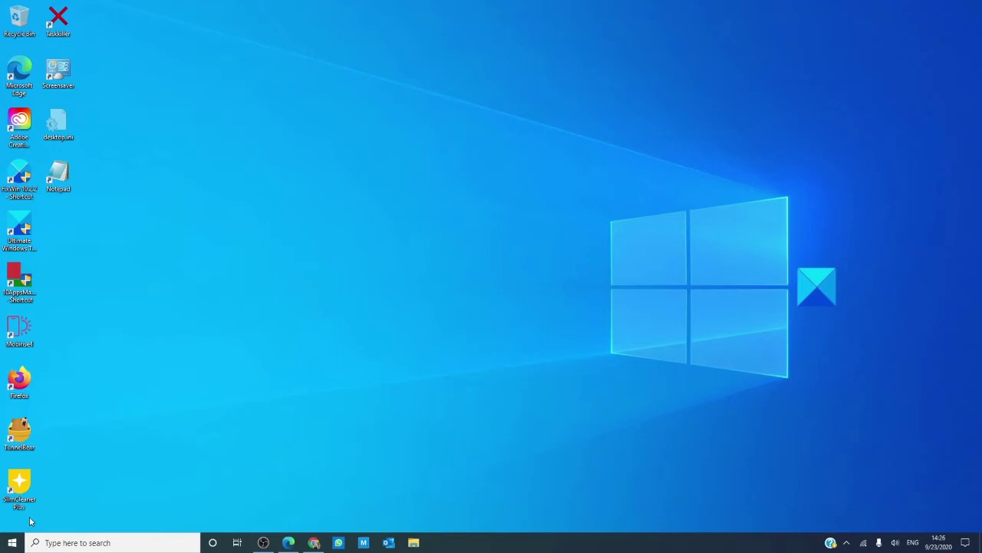
{"action": "left_click", "coordinate": [13, 542]}
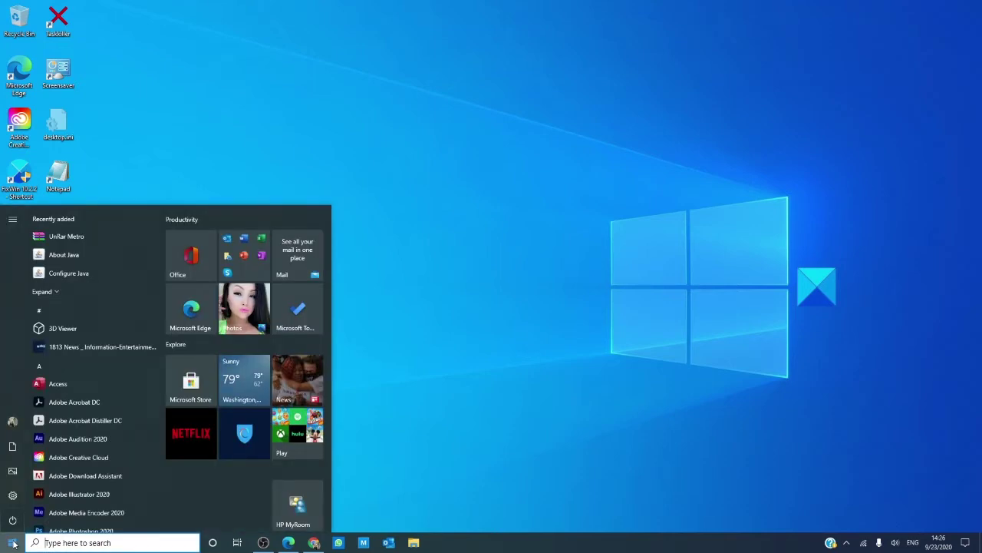
{"action": "left_click", "coordinate": [12, 495]}
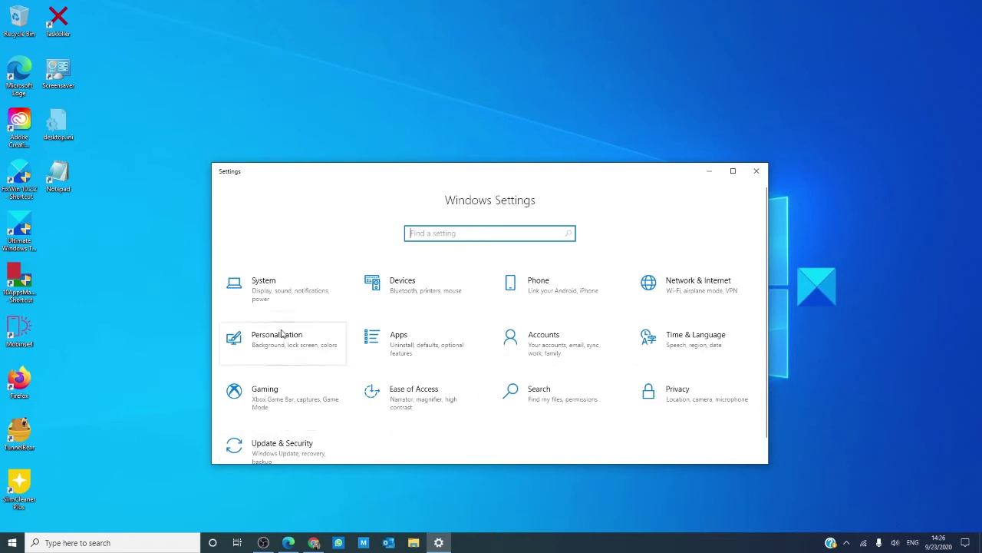
Open the System category and look through the Sound page from output and input devices to its related settings
{"action": "left_click", "coordinate": [273, 292]}
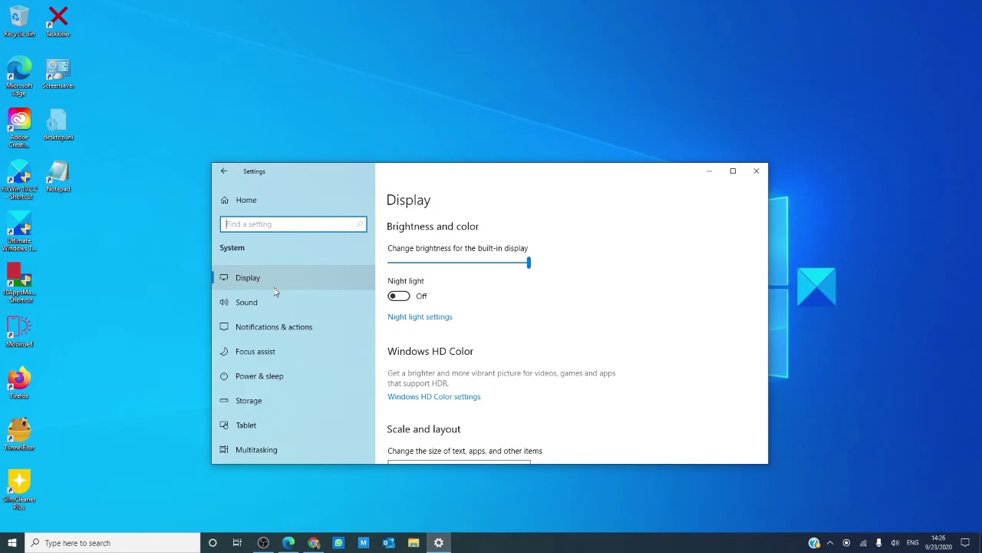
{"action": "left_click", "coordinate": [275, 307]}
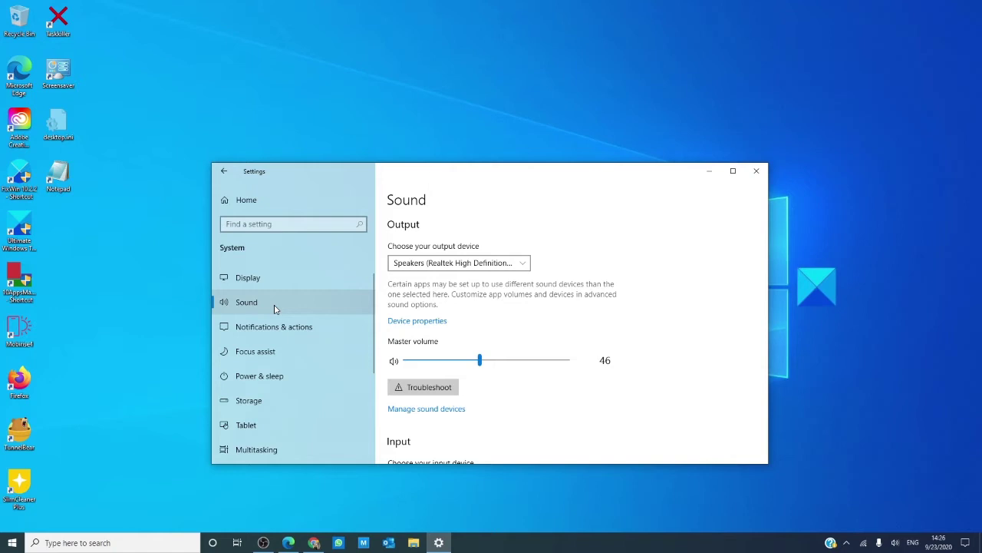
{"action": "scroll", "coordinate": [414, 371], "scroll_direction": "down", "scroll_amount": 1}
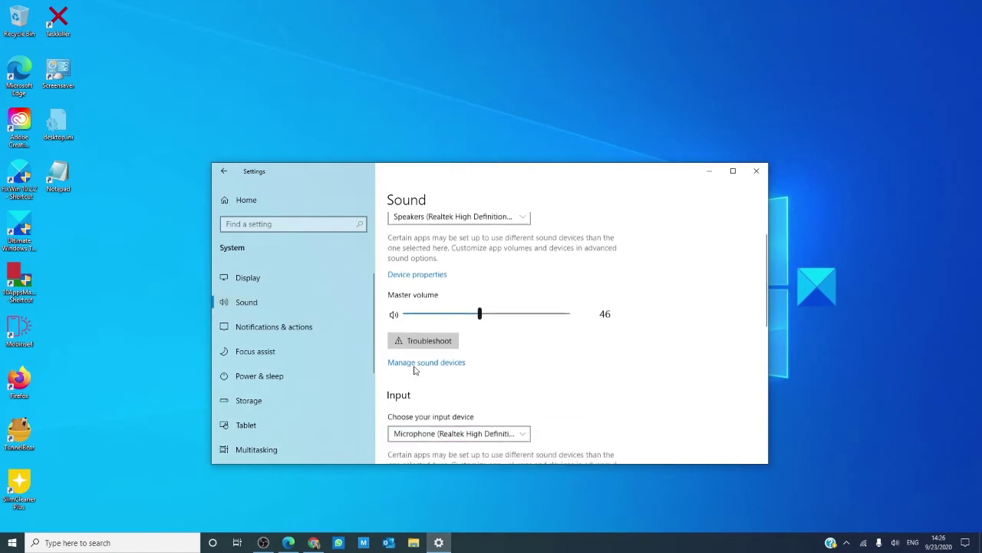
{"action": "scroll", "coordinate": [433, 367], "scroll_direction": "down", "scroll_amount": 2}
{"action": "scroll", "coordinate": [454, 365], "scroll_direction": "down", "scroll_amount": 1}
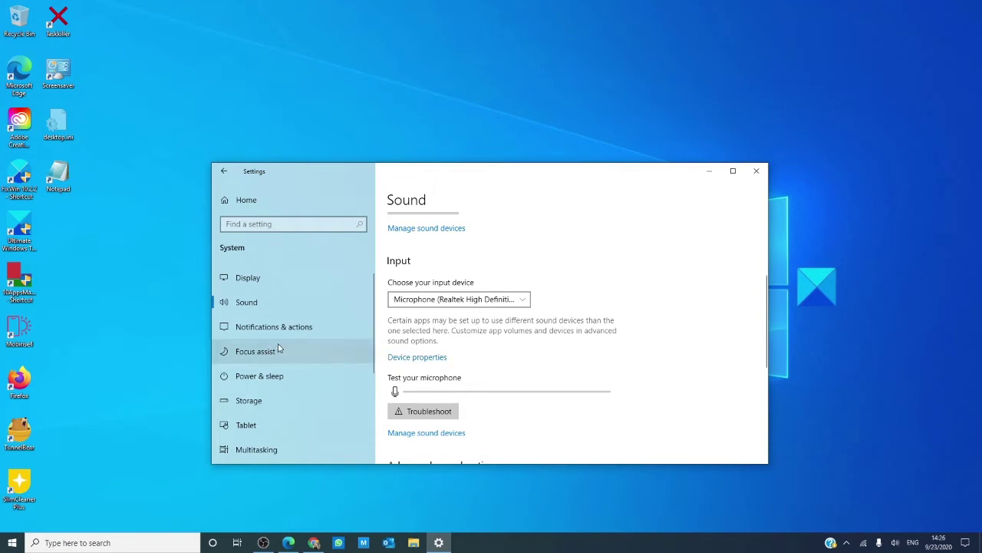
{"action": "scroll", "coordinate": [461, 379], "scroll_direction": "down", "scroll_amount": 3}
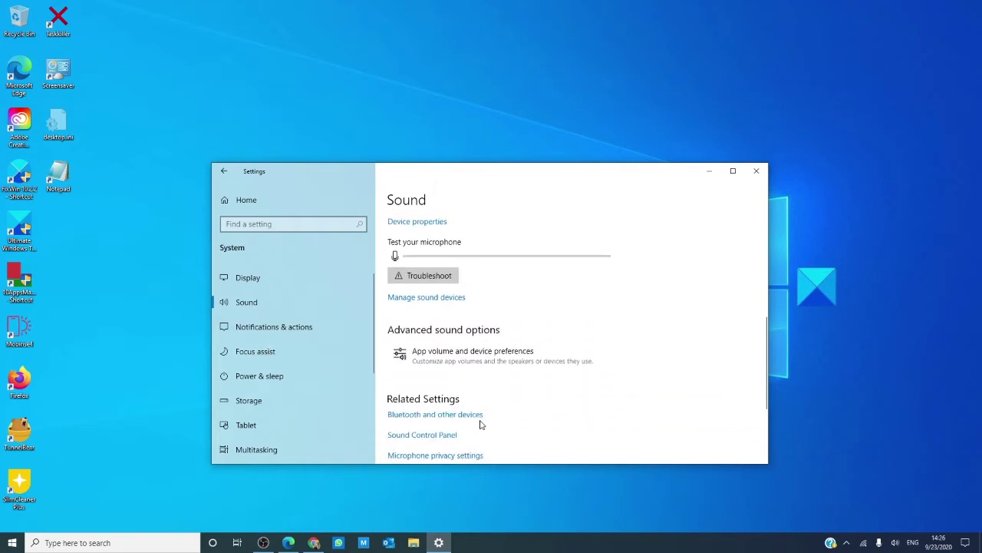
View the Notifications & actions page and the Focus assist options with their automatic rules
{"action": "left_click", "coordinate": [294, 334]}
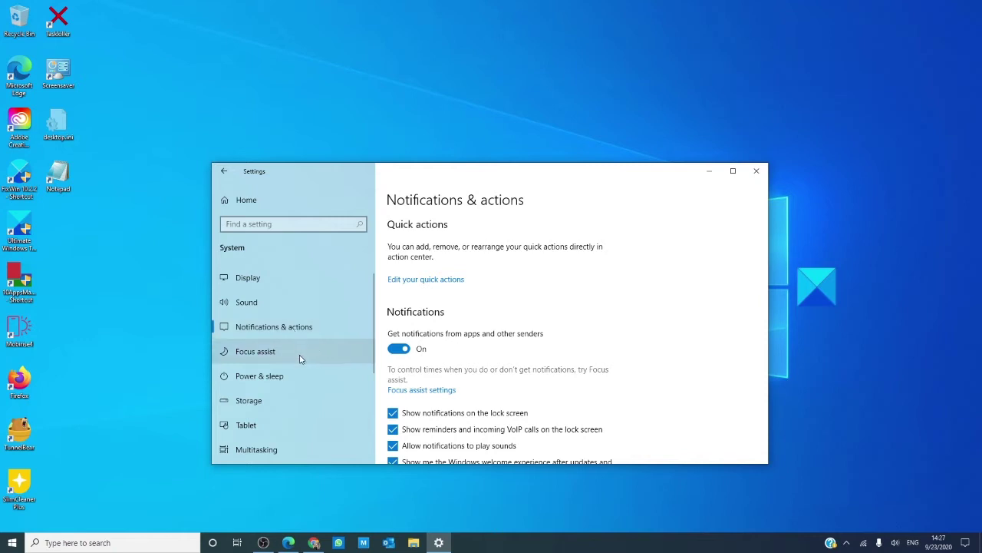
{"action": "left_click", "coordinate": [300, 359]}
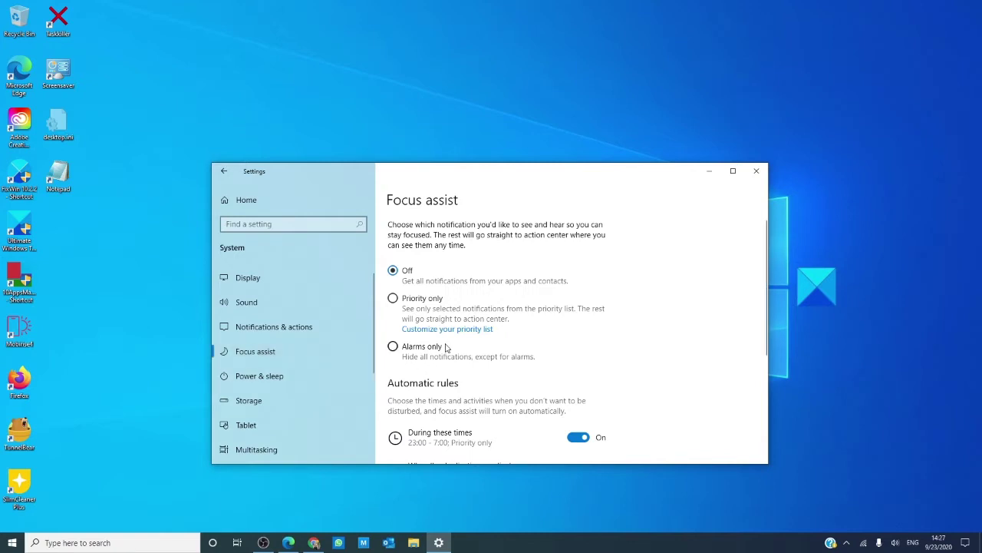
{"action": "scroll", "coordinate": [446, 348], "scroll_direction": "down", "scroll_amount": 1}
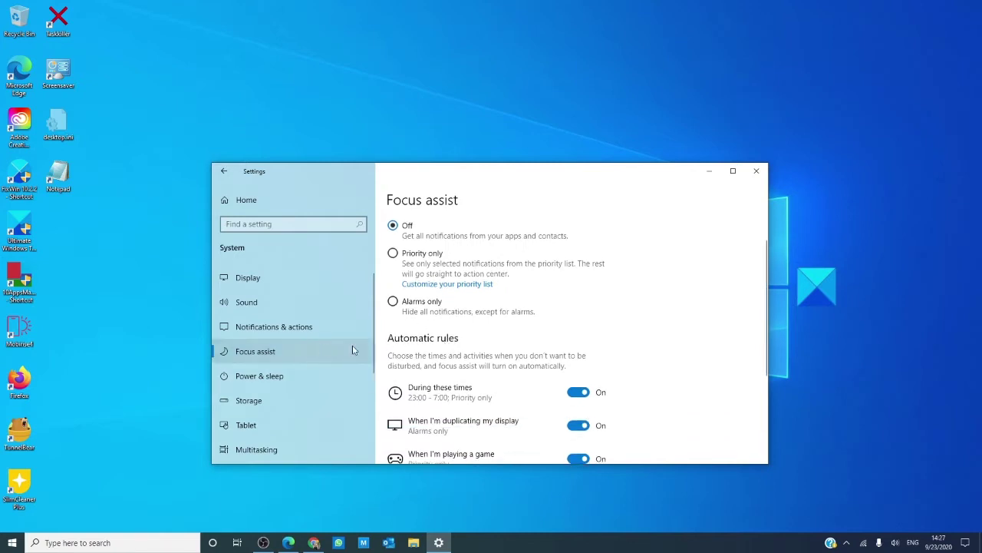
View the Power & sleep, Storage and Tablet pages of the System settings
{"action": "left_click", "coordinate": [322, 375]}
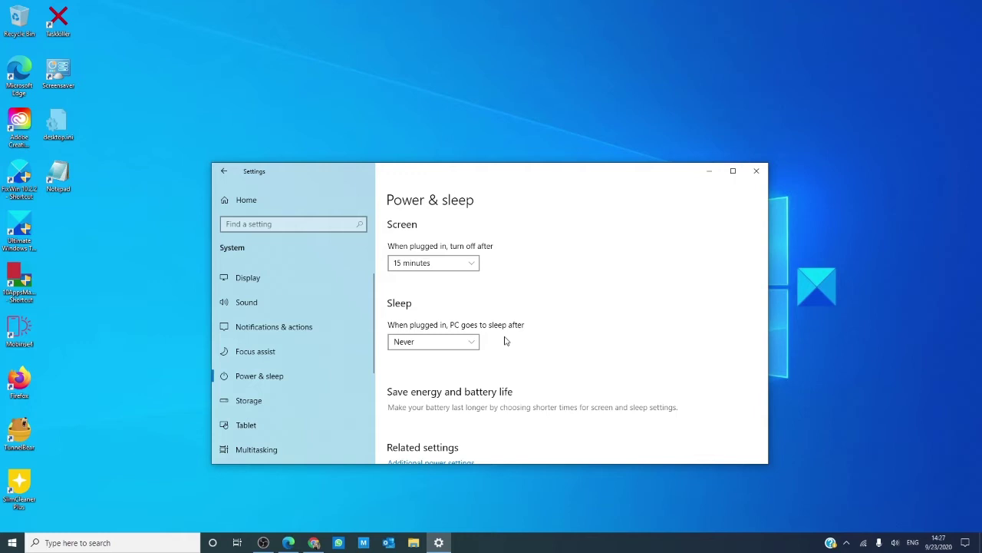
{"action": "left_click", "coordinate": [303, 400]}
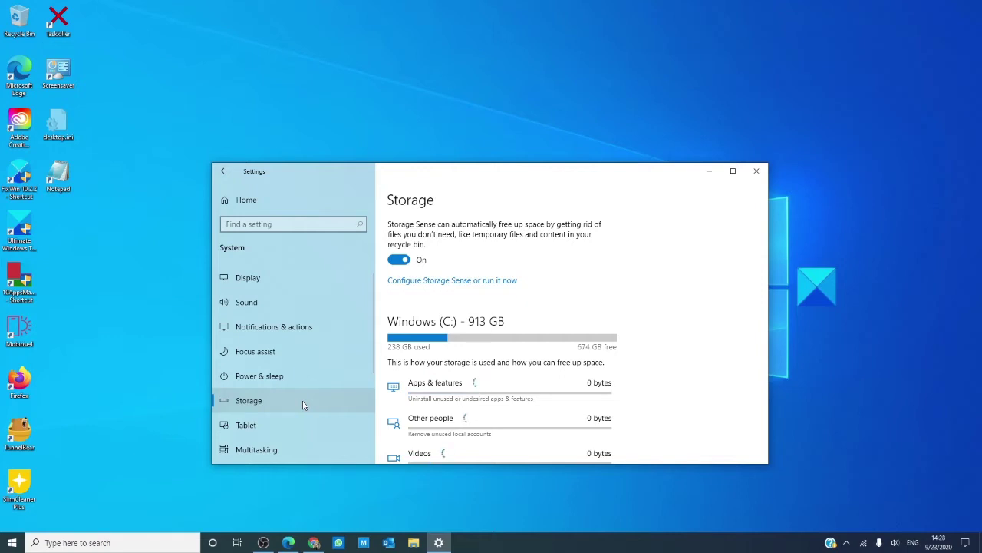
{"action": "left_click", "coordinate": [302, 427]}
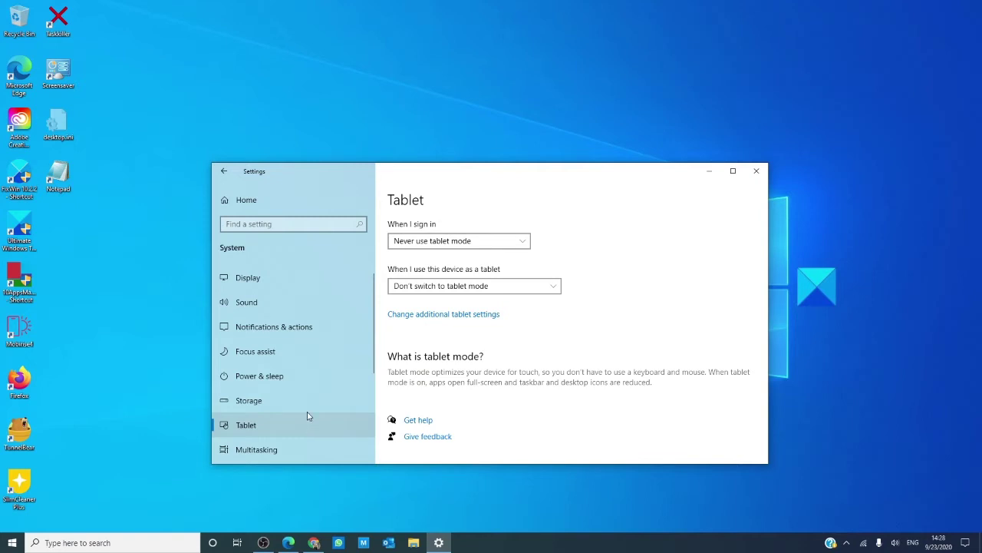
View the Multitasking, Projecting to this PC and Shared experiences pages of the System settings
{"action": "scroll", "coordinate": [307, 415], "scroll_direction": "down", "scroll_amount": 1}
{"action": "left_click", "coordinate": [303, 423]}
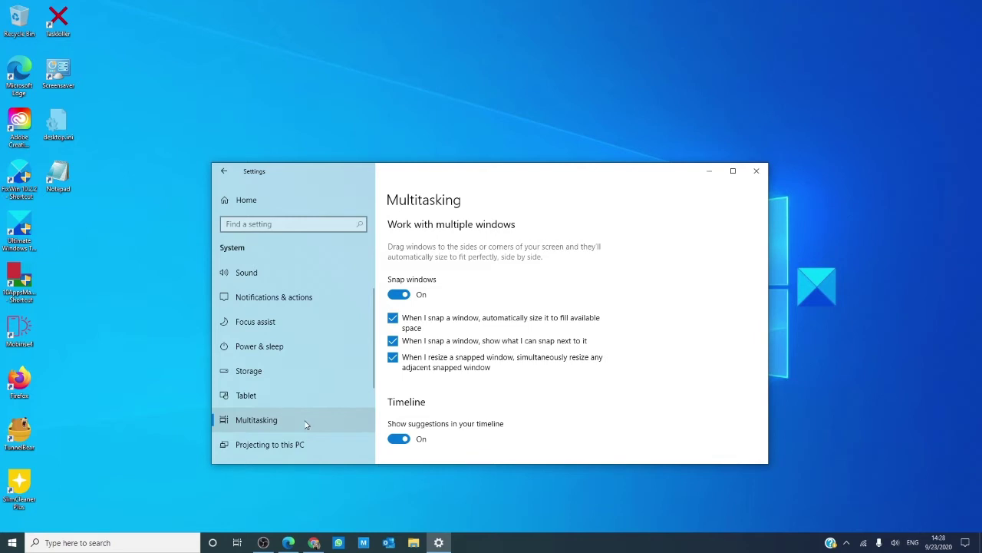
{"action": "scroll", "coordinate": [304, 424], "scroll_direction": "down", "scroll_amount": 1}
{"action": "left_click", "coordinate": [307, 424]}
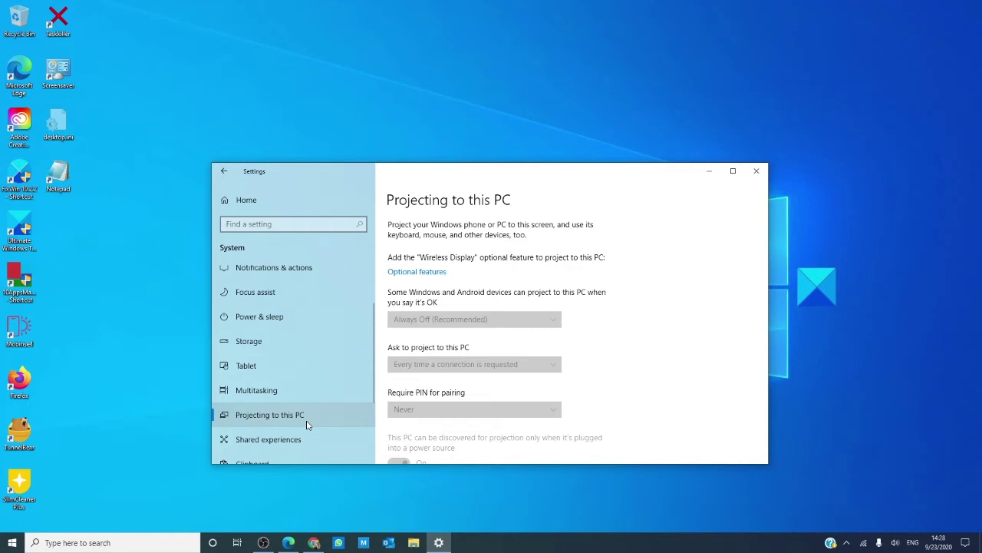
{"action": "left_click", "coordinate": [310, 444]}
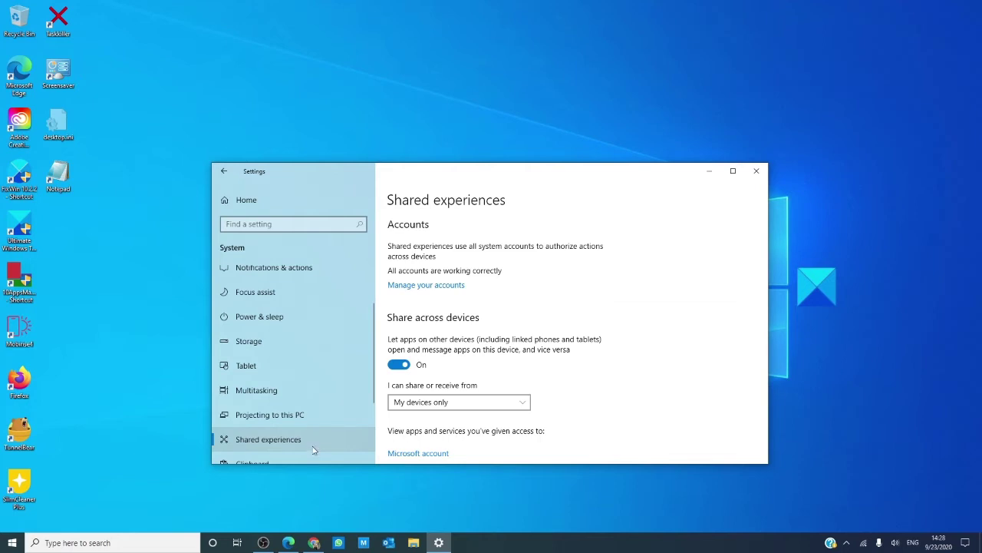
View the Clipboard page and the Remote Desktop page of the System settings
{"action": "scroll", "coordinate": [313, 450], "scroll_direction": "down", "scroll_amount": 1}
{"action": "left_click", "coordinate": [311, 415]}
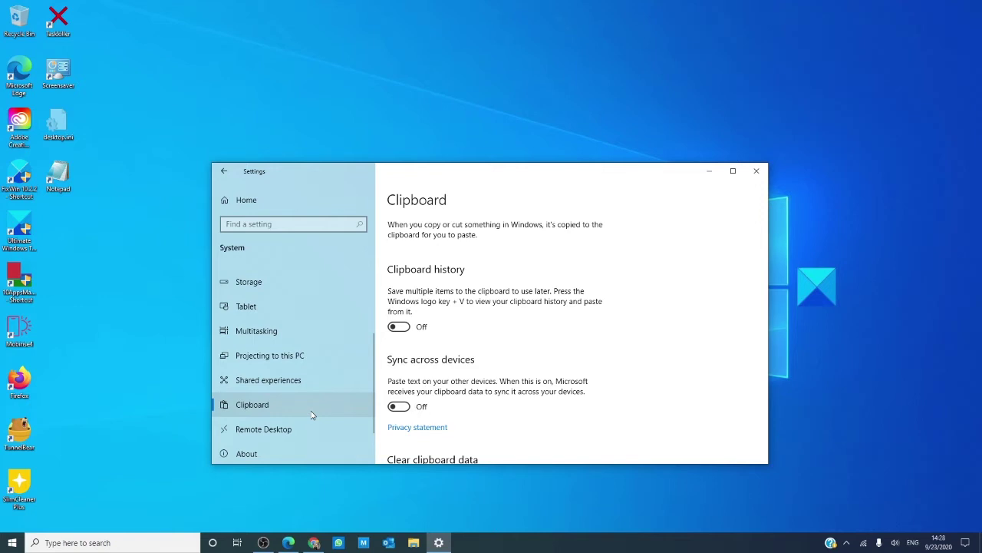
{"action": "scroll", "coordinate": [311, 415], "scroll_direction": "down", "scroll_amount": 1}
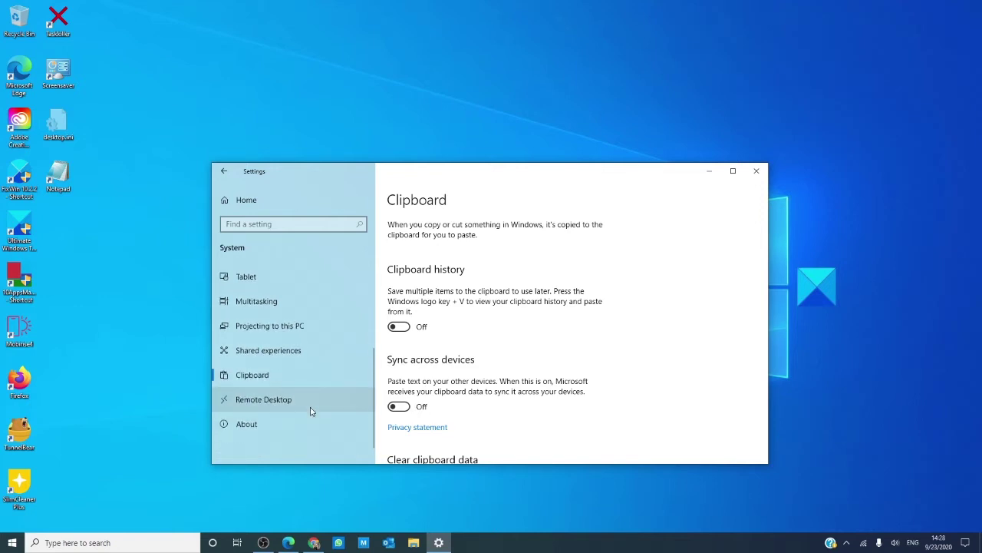
{"action": "left_click", "coordinate": [311, 400]}
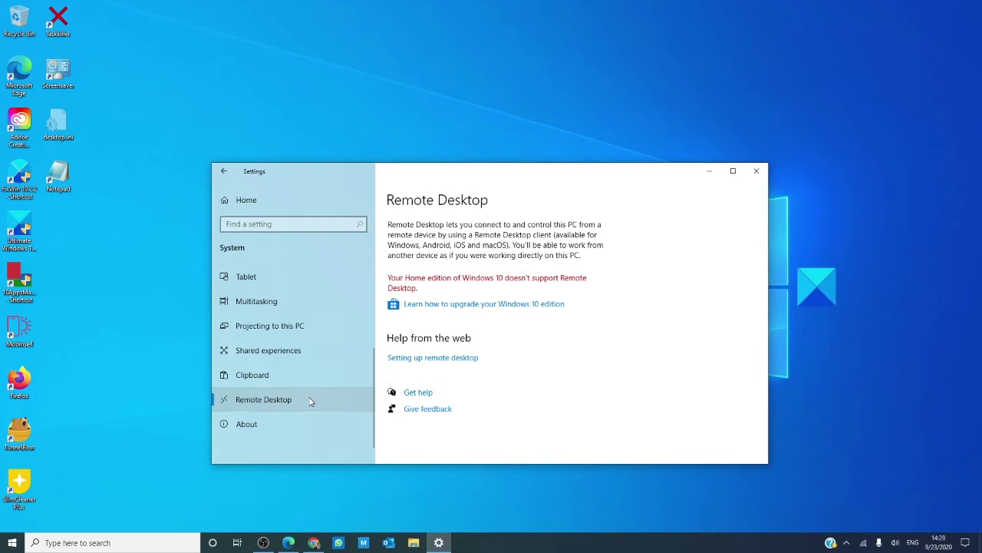
Read through the About page's device and Windows specifications, support details and related settings, and return to the Settings home page
{"action": "left_click", "coordinate": [302, 423]}
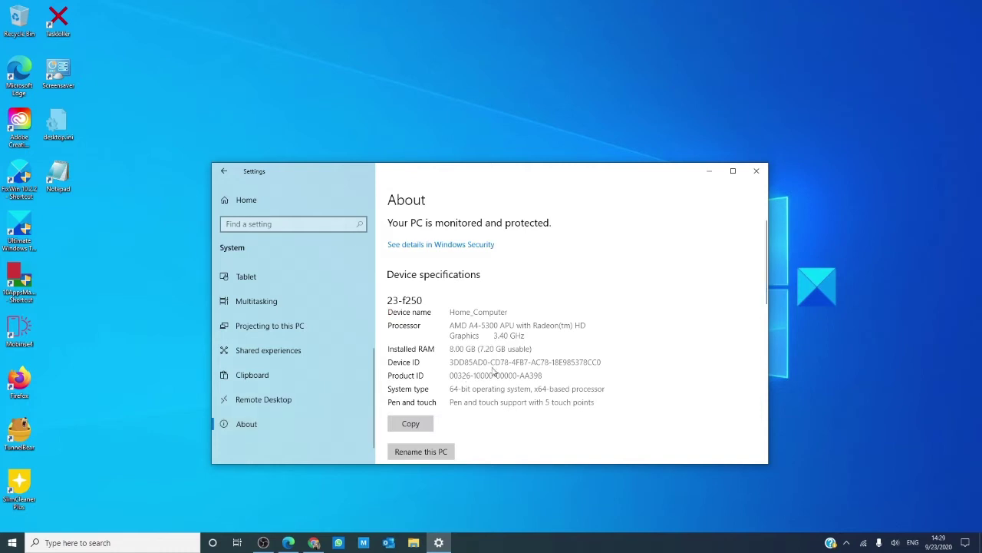
{"action": "scroll", "coordinate": [561, 357], "scroll_direction": "down", "scroll_amount": 3}
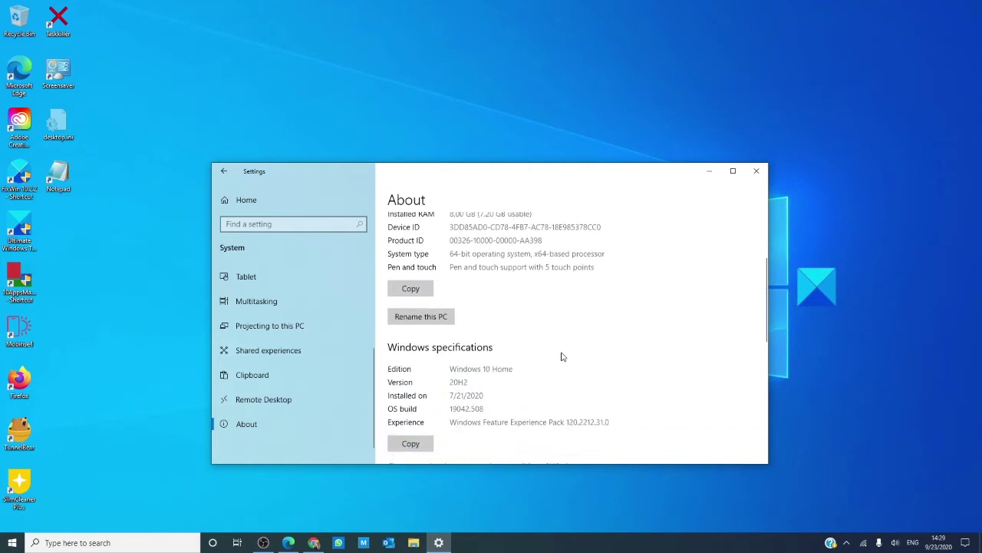
{"action": "scroll", "coordinate": [561, 356], "scroll_direction": "down", "scroll_amount": 1}
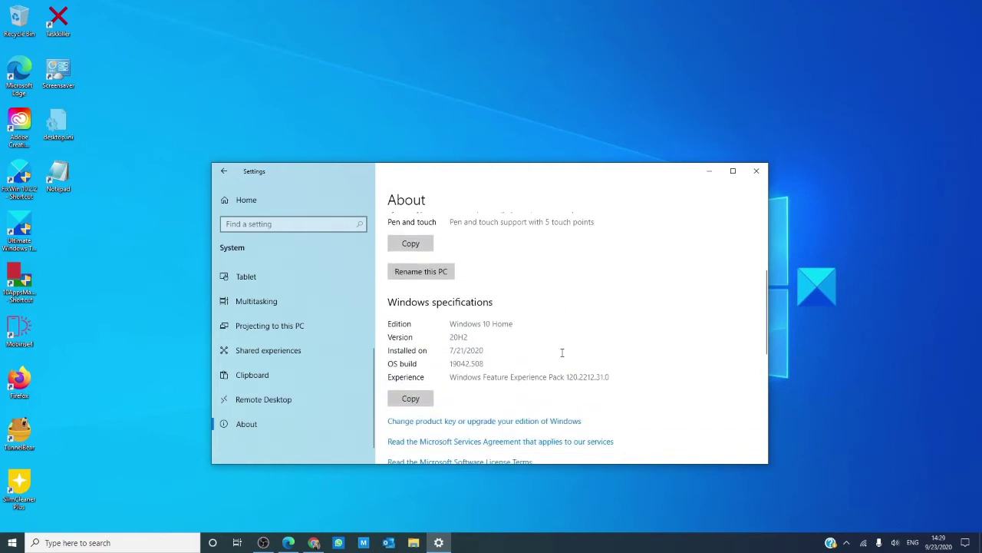
{"action": "scroll", "coordinate": [562, 352], "scroll_direction": "down", "scroll_amount": 5}
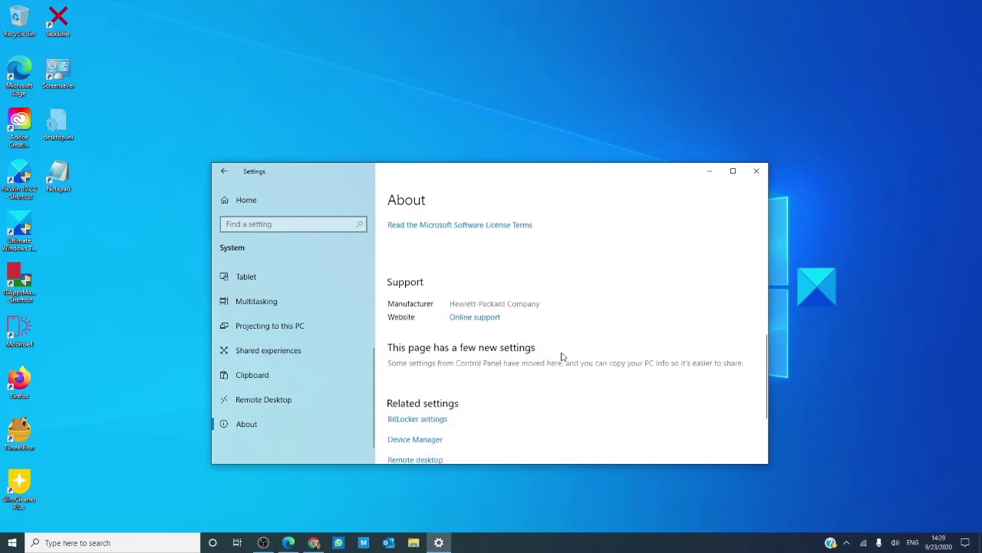
{"action": "scroll", "coordinate": [561, 357], "scroll_direction": "down", "scroll_amount": 3}
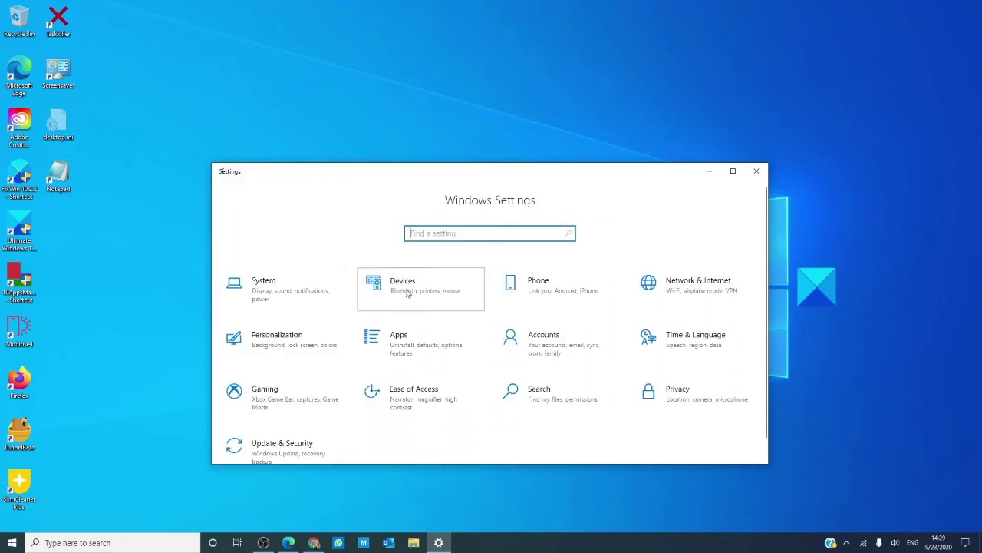
View the Devices category and the linked phones in the Phone category, returning to the Settings home page after each
{"action": "left_click", "coordinate": [407, 292]}
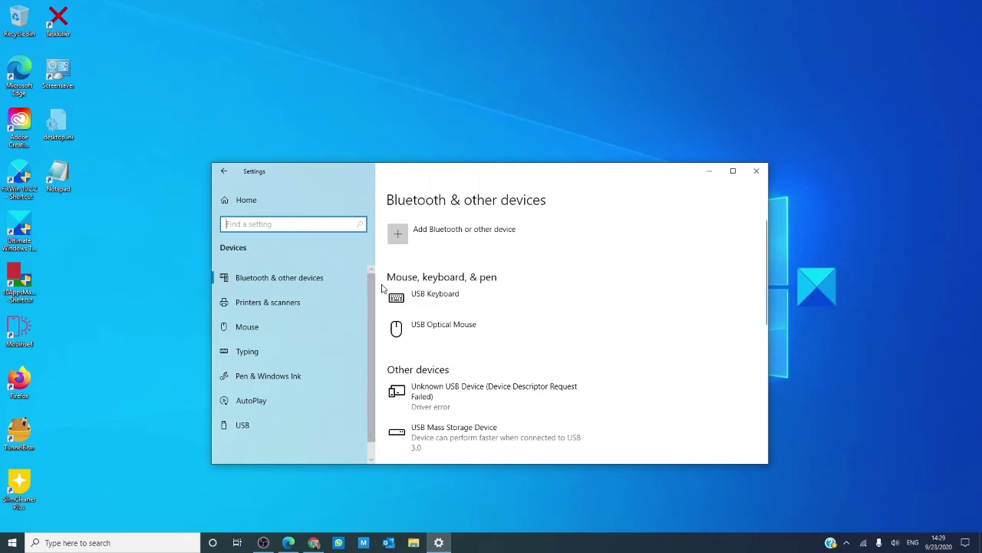
{"action": "left_click", "coordinate": [224, 171]}
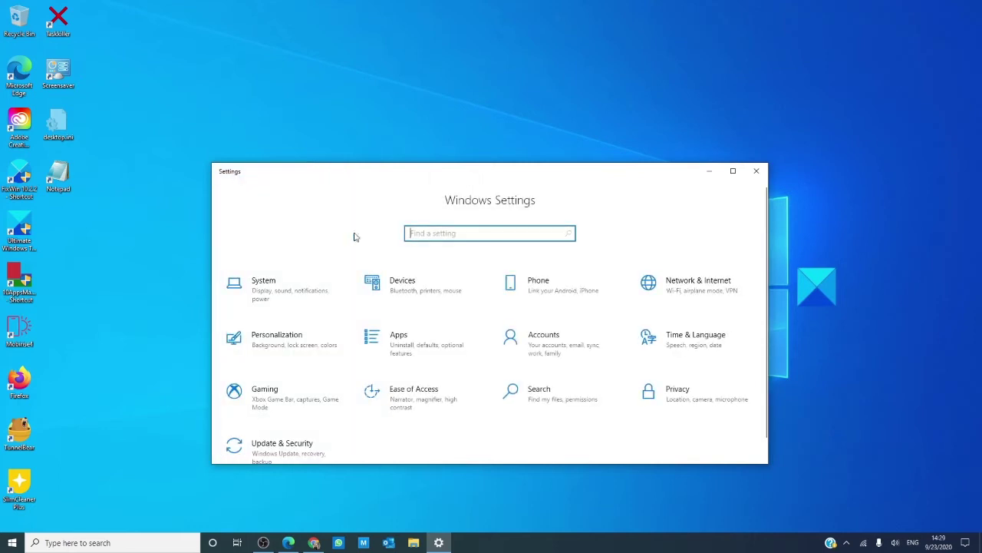
{"action": "left_click", "coordinate": [565, 297]}
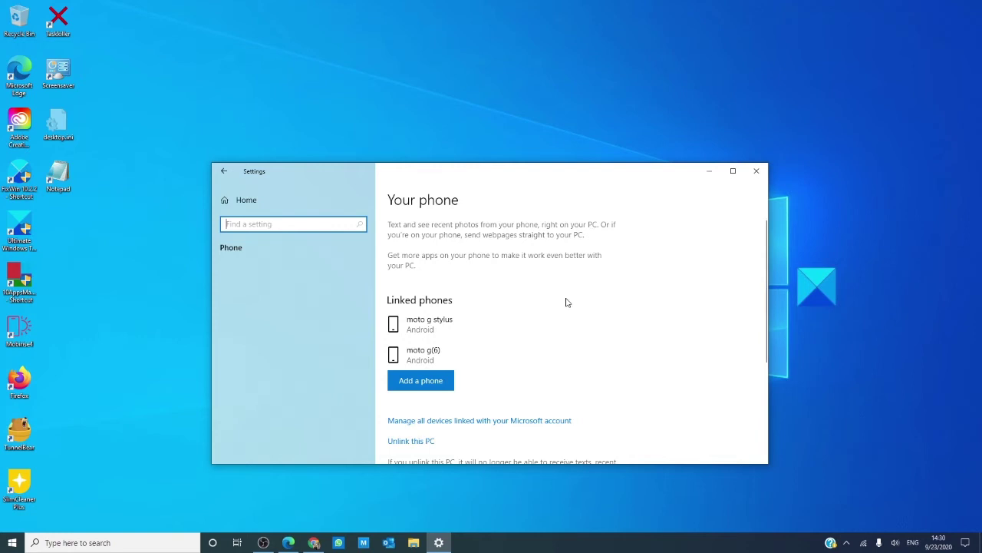
{"action": "scroll", "coordinate": [567, 301], "scroll_direction": "down", "scroll_amount": 5}
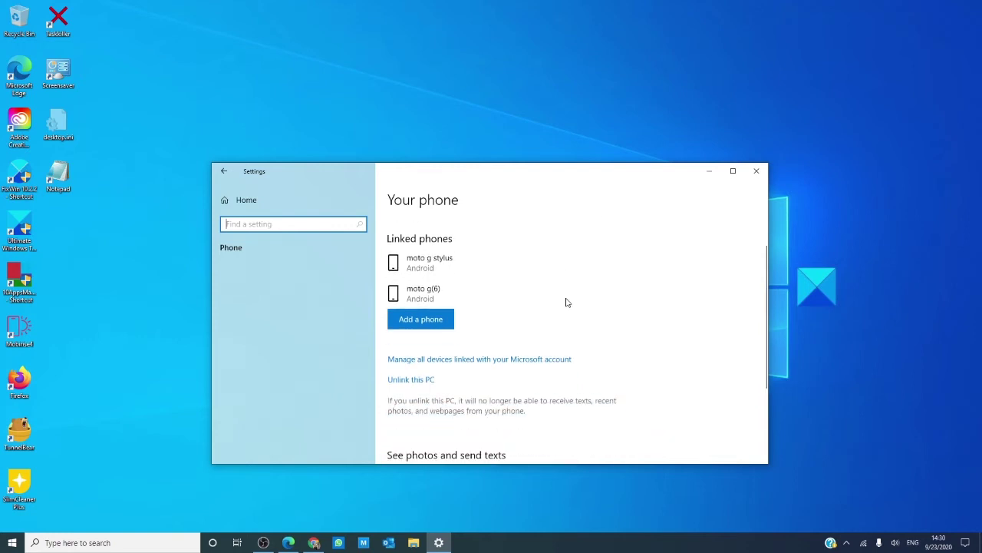
{"action": "left_click", "coordinate": [331, 199]}
Look through the Network & Internet status page, including the advanced network settings, and return to the Settings home page
{"action": "left_click", "coordinate": [667, 287]}
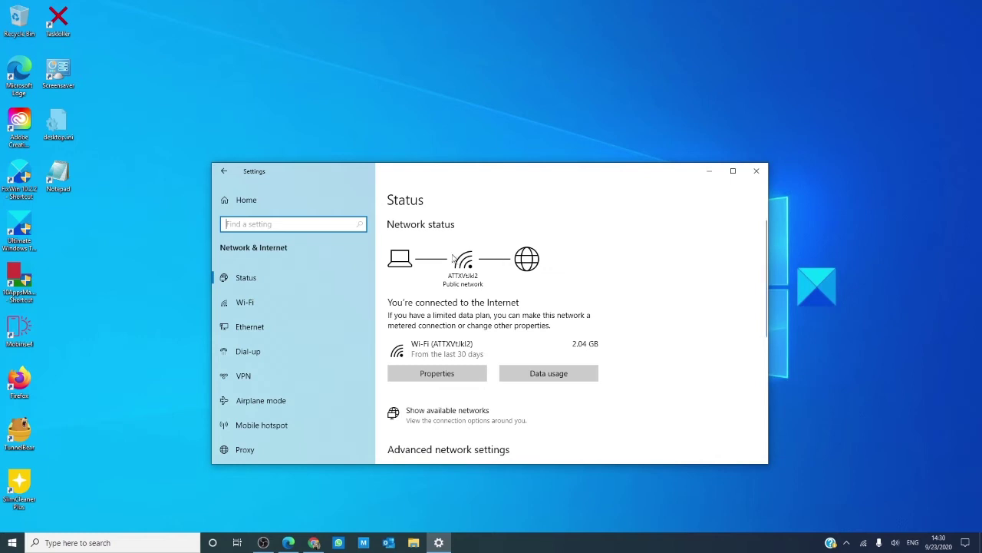
{"action": "scroll", "coordinate": [469, 272], "scroll_direction": "down", "scroll_amount": 3}
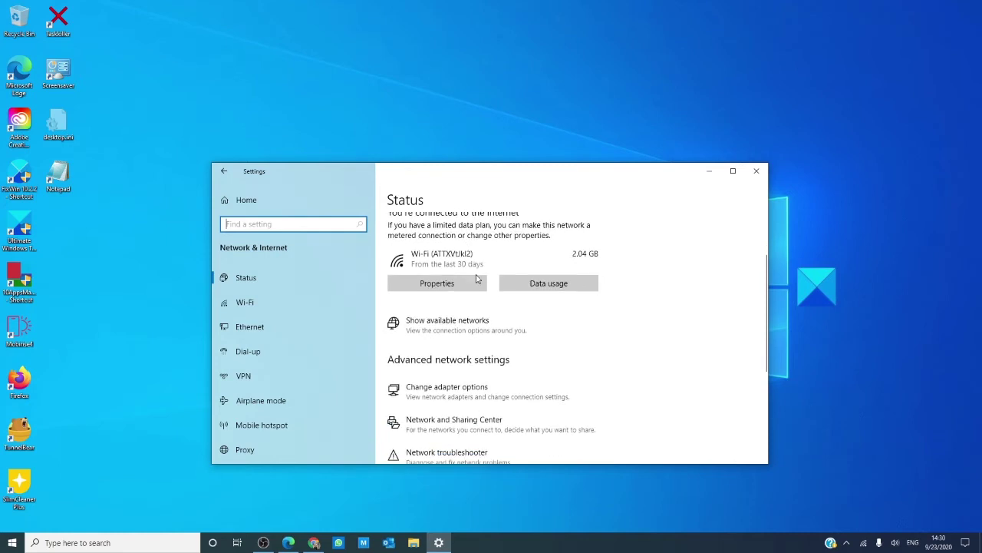
{"action": "scroll", "coordinate": [476, 279], "scroll_direction": "down", "scroll_amount": 5}
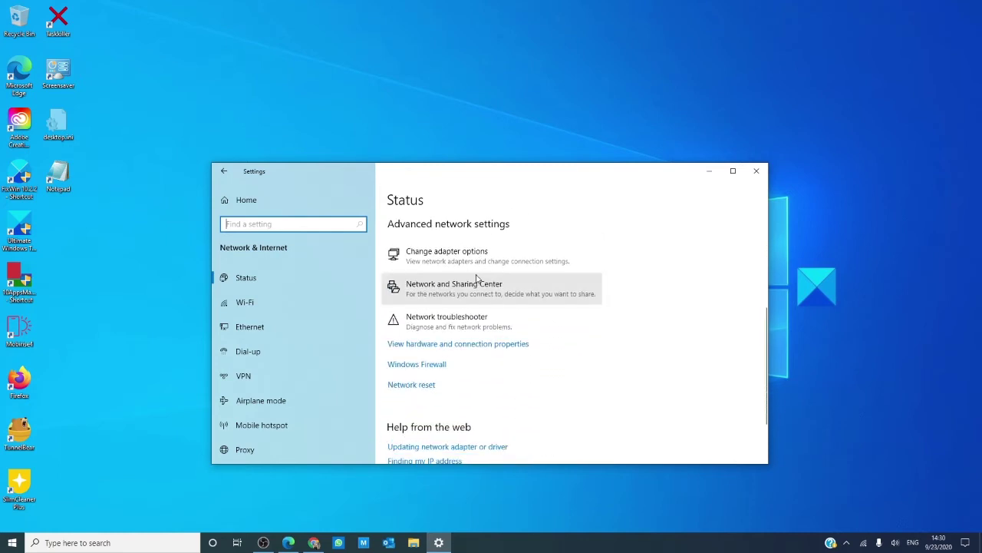
{"action": "scroll", "coordinate": [477, 284], "scroll_direction": "down", "scroll_amount": 1}
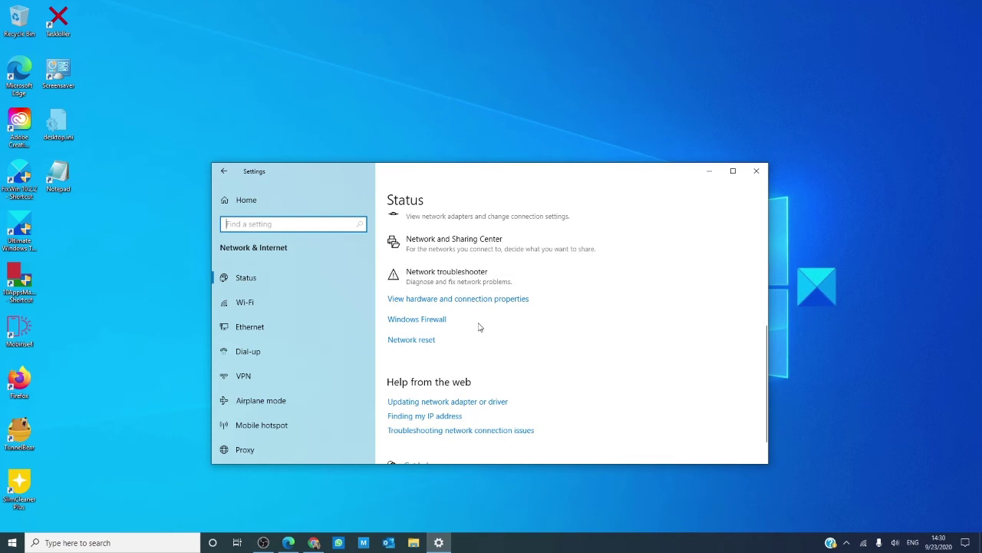
{"action": "scroll", "coordinate": [479, 327], "scroll_direction": "down", "scroll_amount": 1}
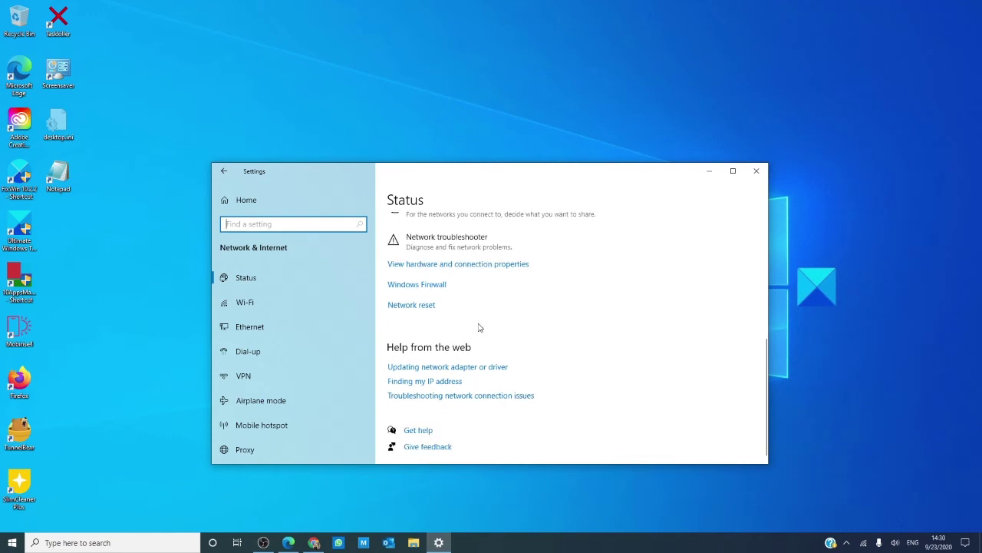
{"action": "scroll", "coordinate": [479, 327], "scroll_direction": "up", "scroll_amount": 8}
{"action": "left_click", "coordinate": [224, 170]}
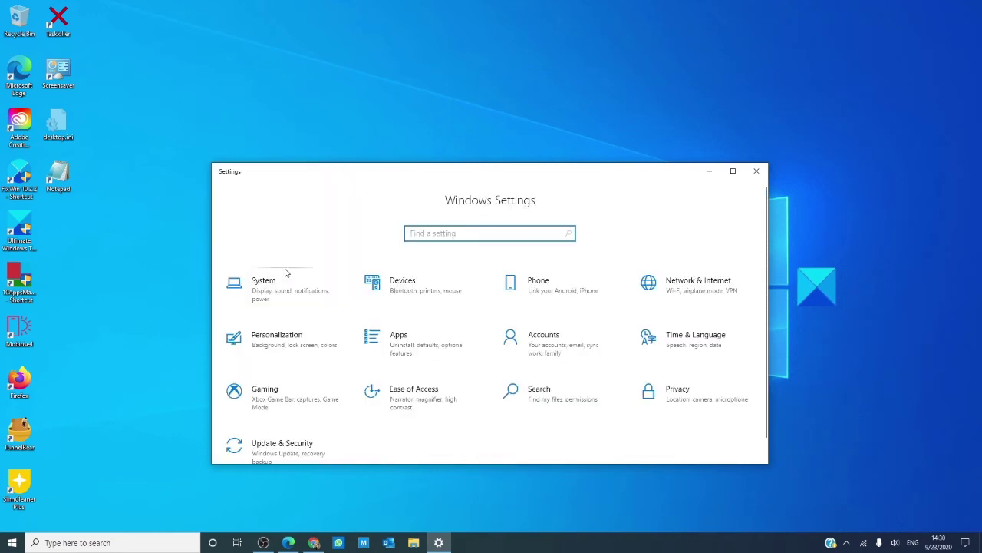
View the Personalization category's Background page and the Apps category's Apps & features page, returning to the Settings home page after each
{"action": "left_click", "coordinate": [288, 347]}
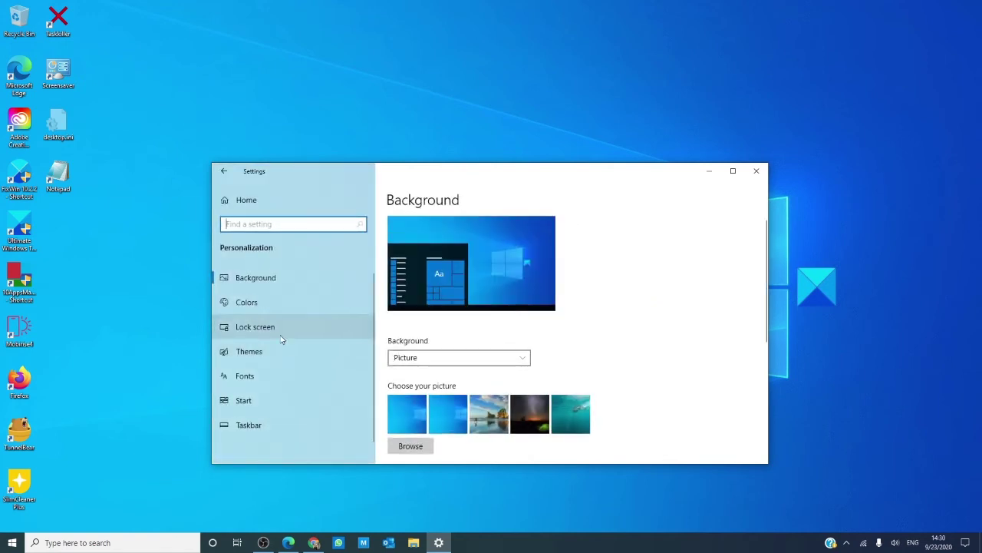
{"action": "scroll", "coordinate": [282, 338], "scroll_direction": "down", "scroll_amount": 1}
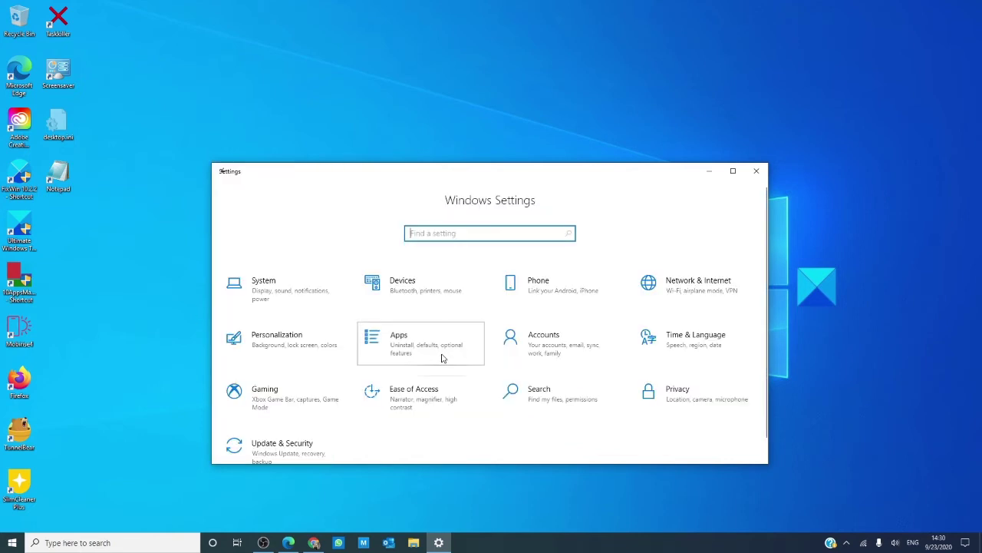
{"action": "left_click", "coordinate": [442, 358]}
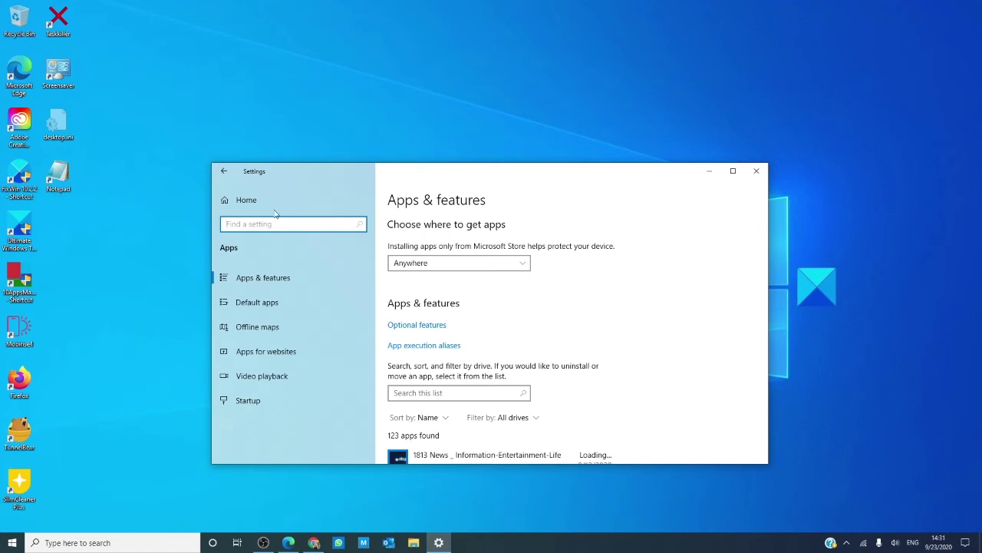
{"action": "left_click", "coordinate": [223, 171]}
View the Your info page under Accounts and the Date & time page under Time & Language, returning to the Settings home page after each
{"action": "left_click", "coordinate": [538, 335]}
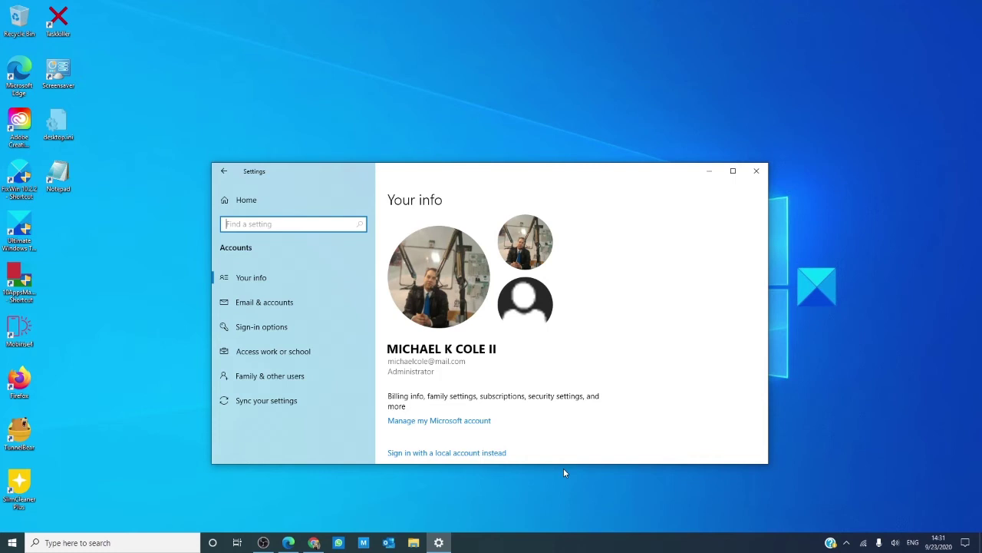
{"action": "left_click", "coordinate": [247, 200]}
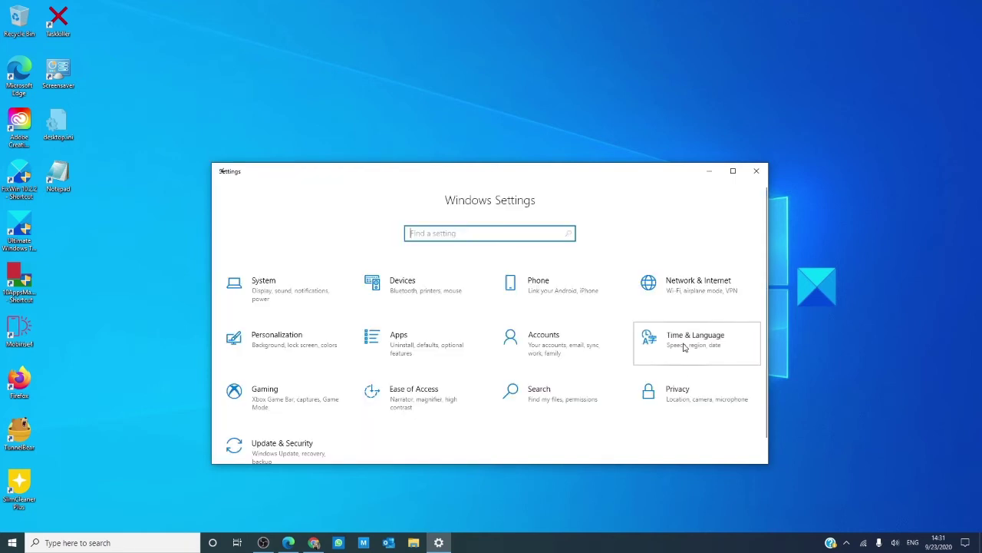
{"action": "left_click", "coordinate": [683, 347]}
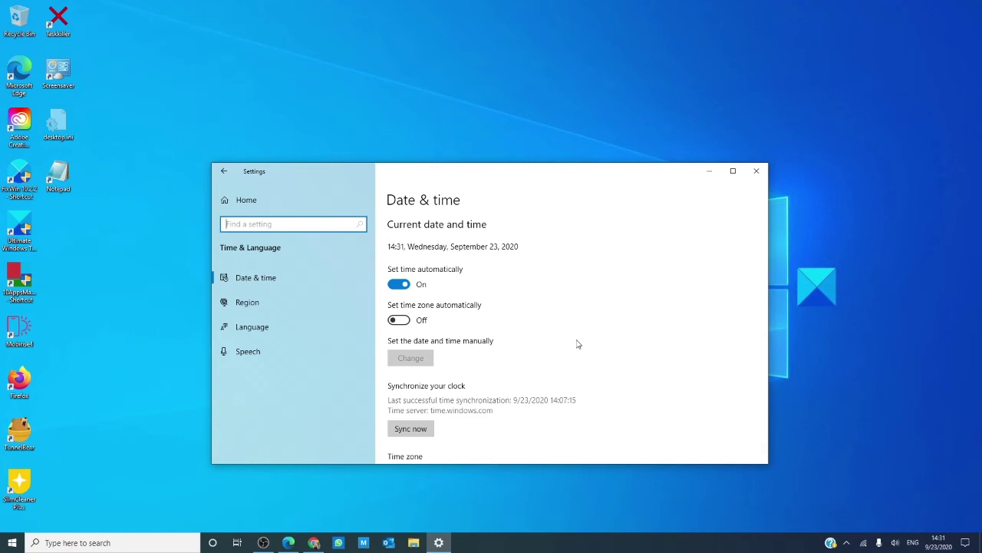
{"action": "scroll", "coordinate": [591, 345], "scroll_direction": "down", "scroll_amount": 2}
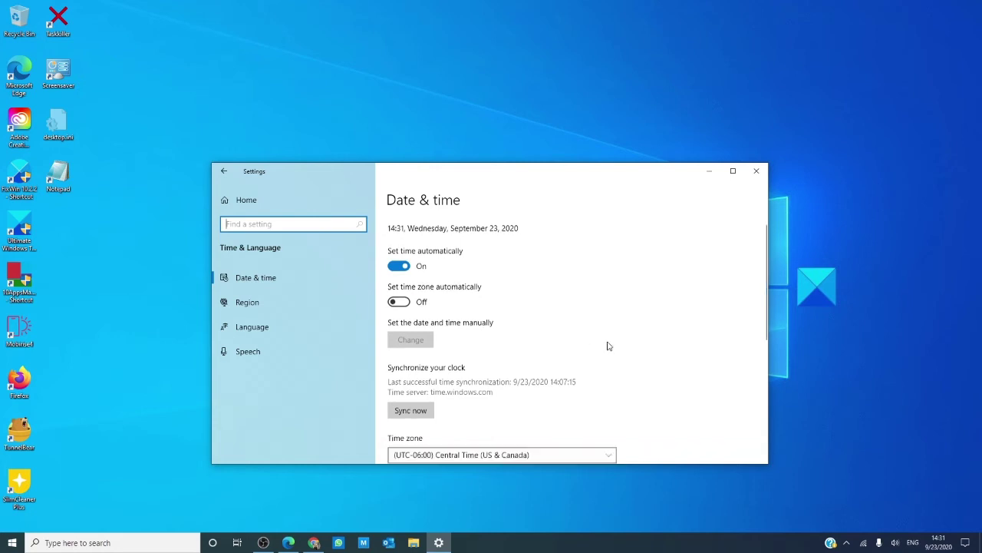
{"action": "scroll", "coordinate": [603, 347], "scroll_direction": "down", "scroll_amount": 2}
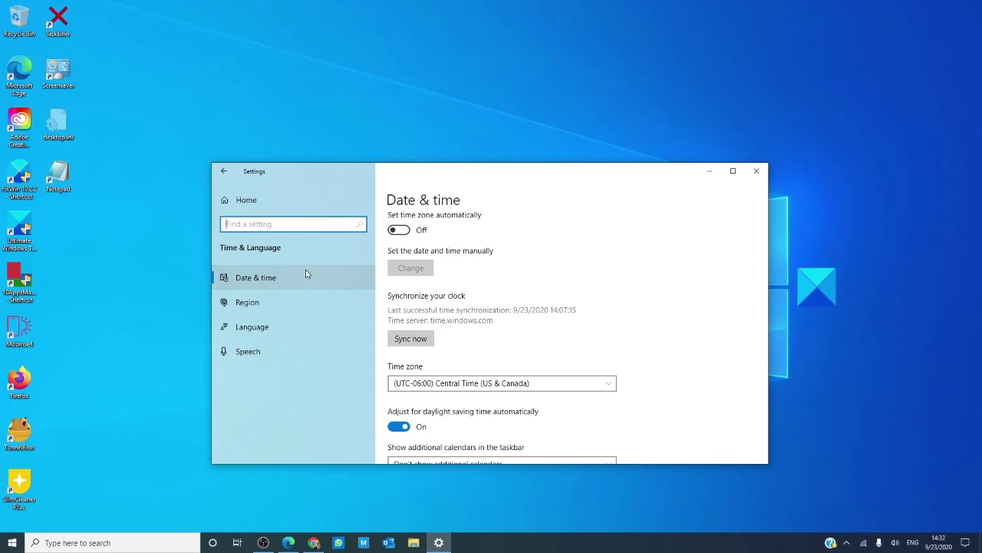
{"action": "left_click", "coordinate": [217, 175]}
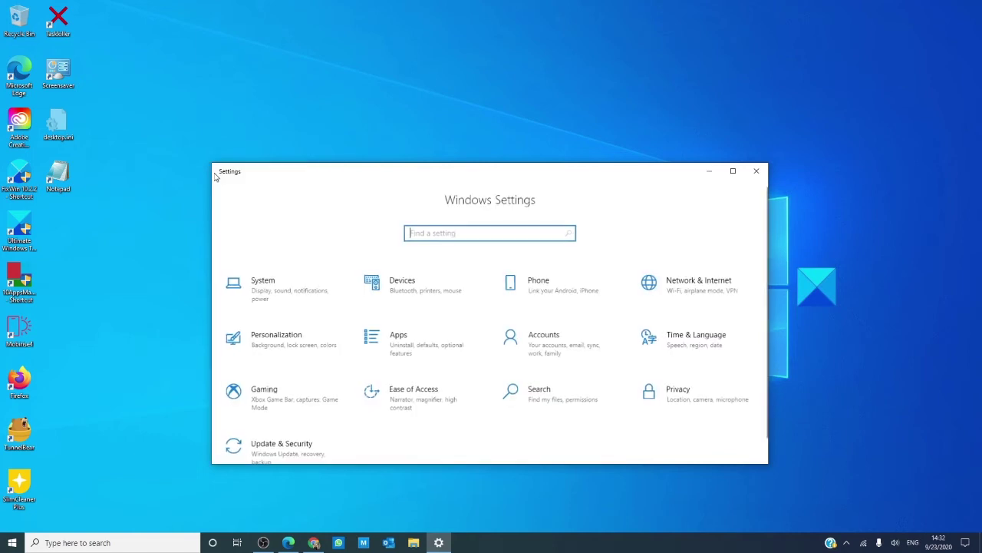
View the Gaming category, read through the Permissions & History page of the Search category, and return to the Settings home page
{"action": "left_click", "coordinate": [270, 410]}
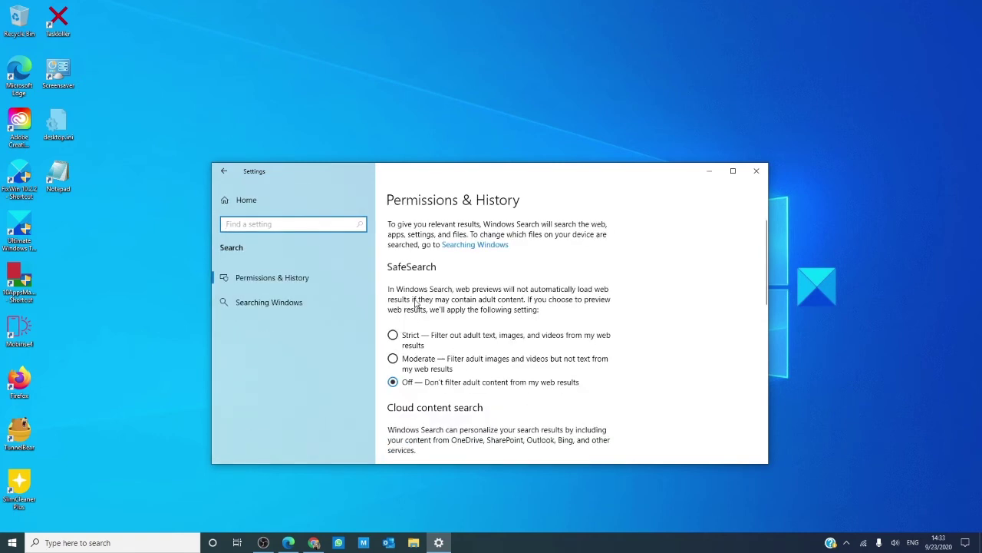
{"action": "scroll", "coordinate": [442, 269], "scroll_direction": "down", "scroll_amount": 1}
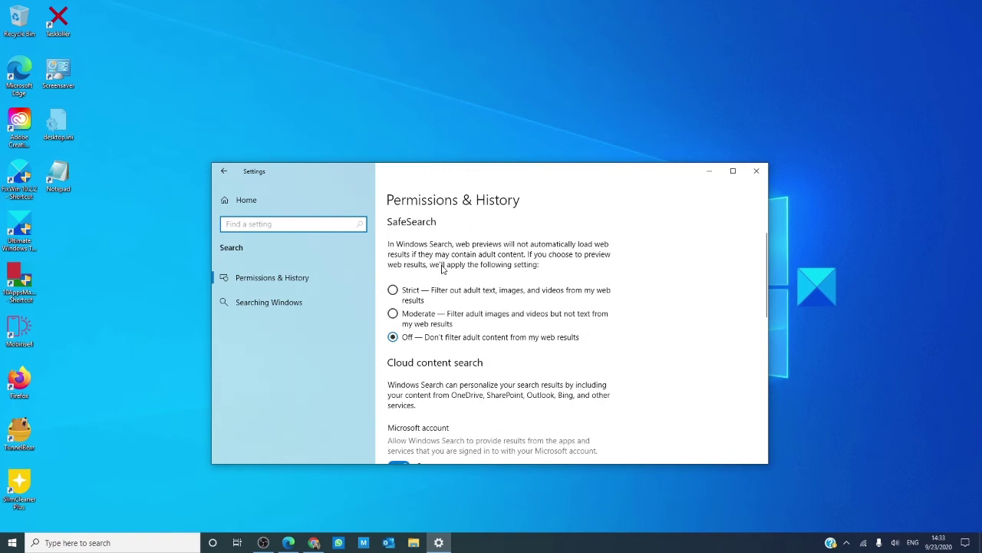
{"action": "scroll", "coordinate": [442, 268], "scroll_direction": "down", "scroll_amount": 5}
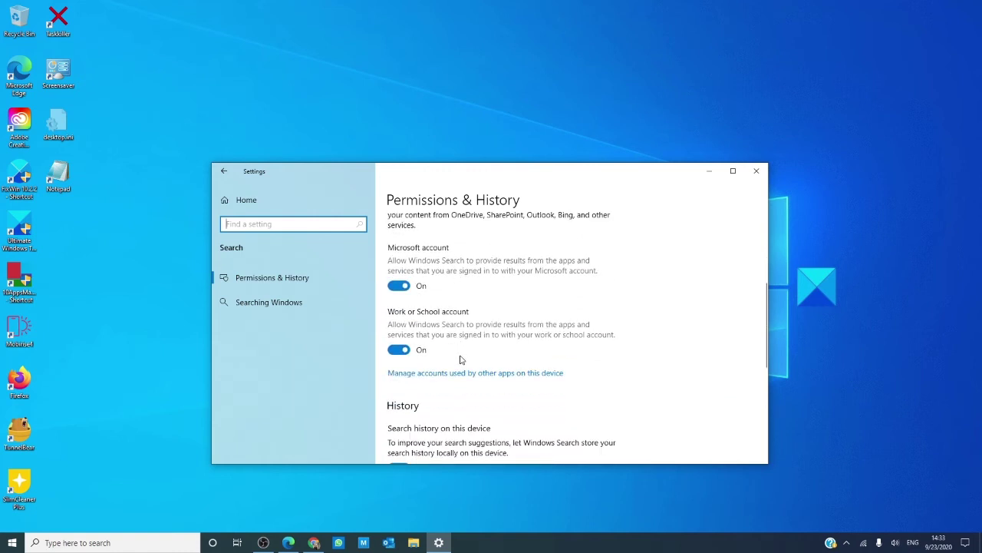
{"action": "scroll", "coordinate": [461, 360], "scroll_direction": "down", "scroll_amount": 6}
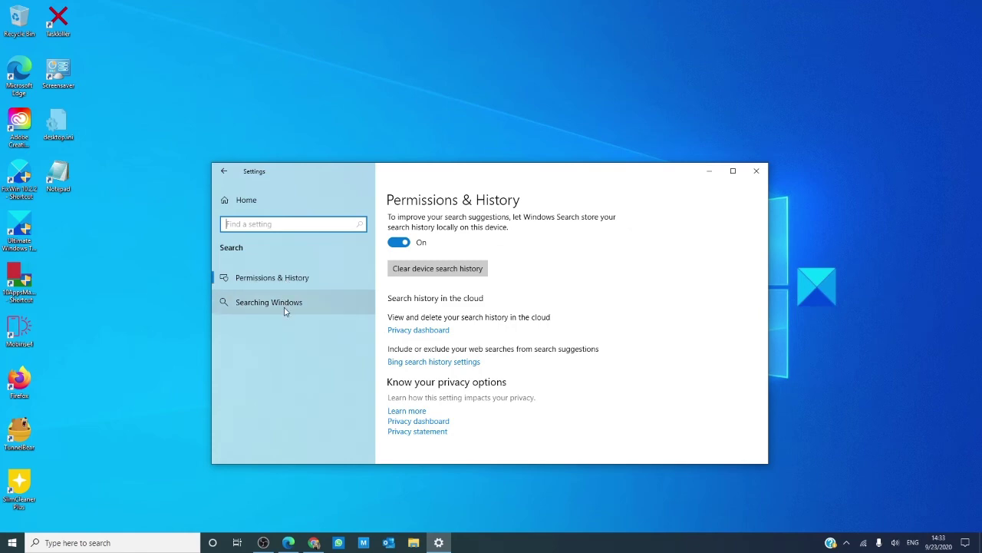
{"action": "left_click", "coordinate": [224, 172]}
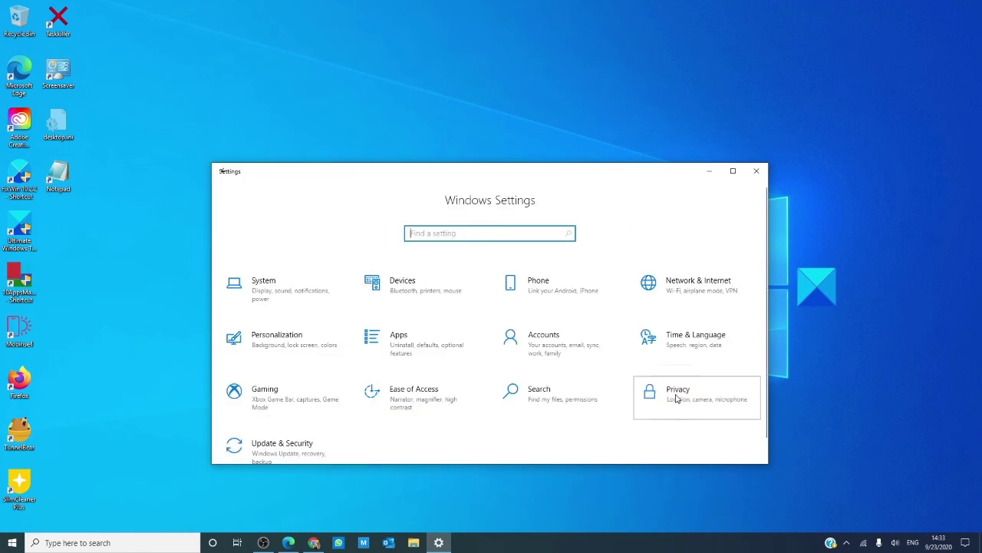
View the Privacy category and the Windows Security, Backup and Recovery pages of Update & Security
{"action": "left_click", "coordinate": [676, 397]}
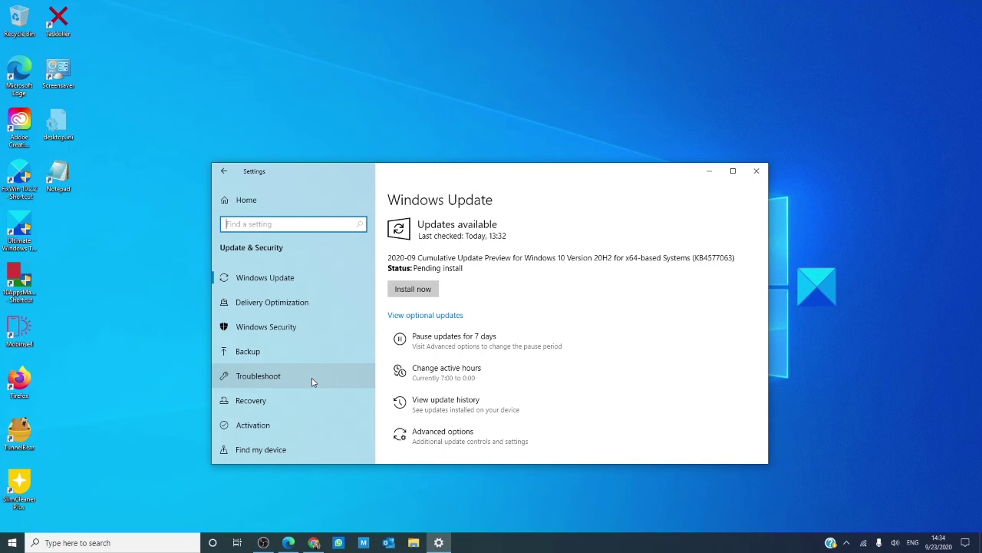
{"action": "left_click", "coordinate": [284, 335]}
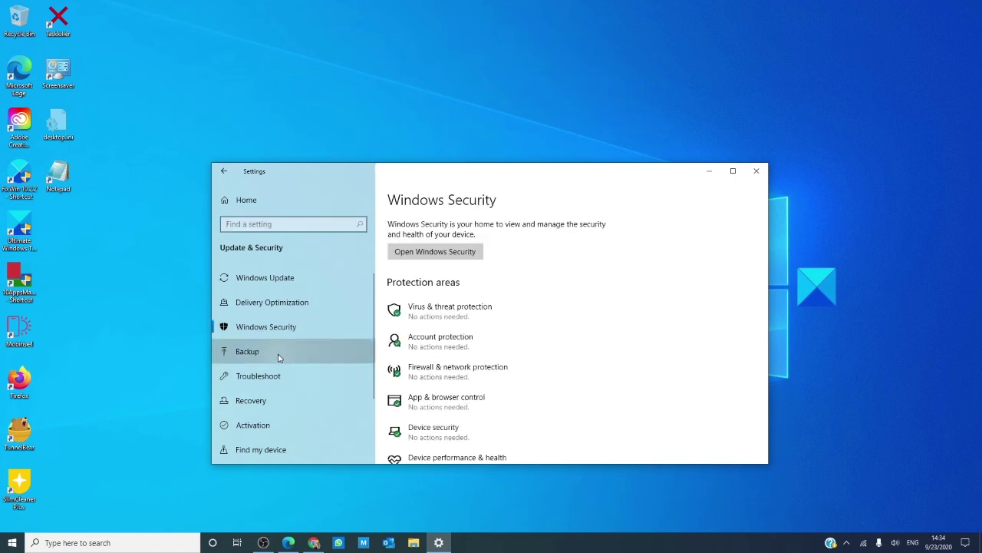
{"action": "left_click", "coordinate": [279, 357]}
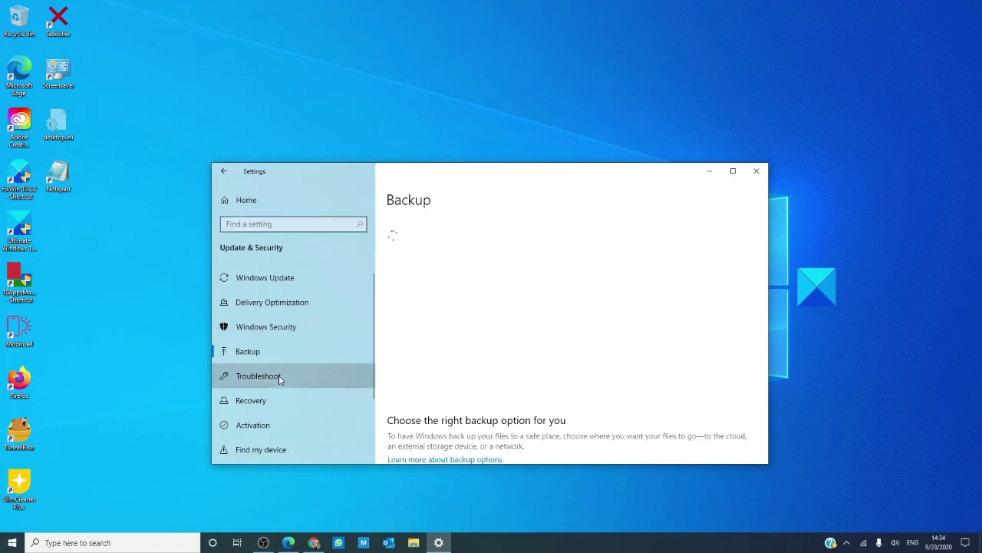
{"action": "left_click", "coordinate": [279, 402]}
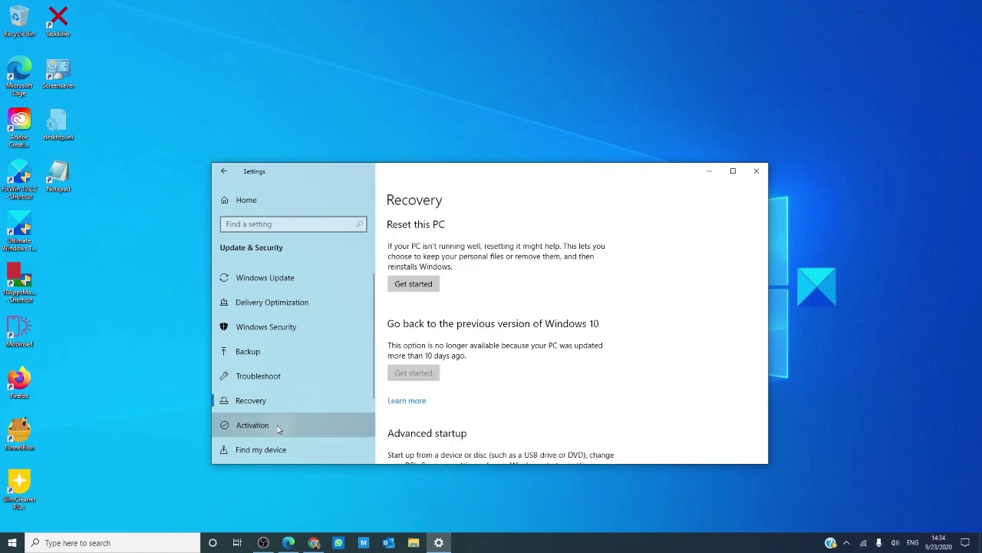
View the Activation, Find my device and Windows Insider Program pages of Update & Security
{"action": "left_click", "coordinate": [279, 428]}
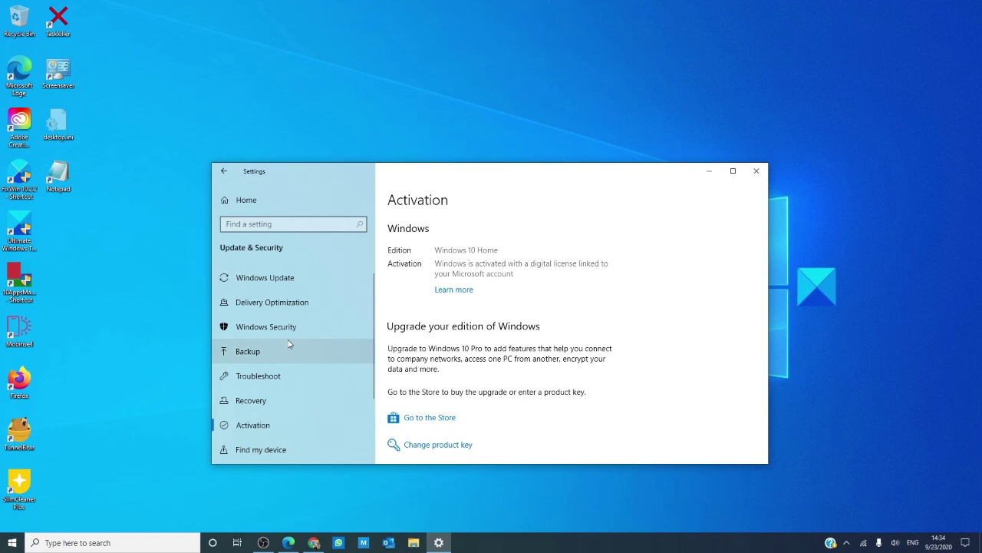
{"action": "scroll", "coordinate": [474, 376], "scroll_direction": "down", "scroll_amount": 1}
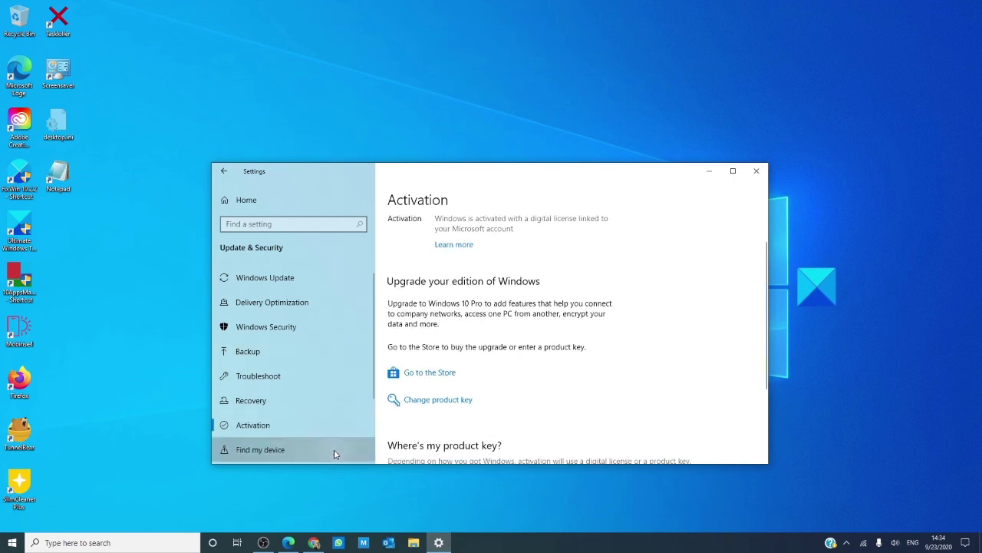
{"action": "scroll", "coordinate": [340, 390], "scroll_direction": "down", "scroll_amount": 2}
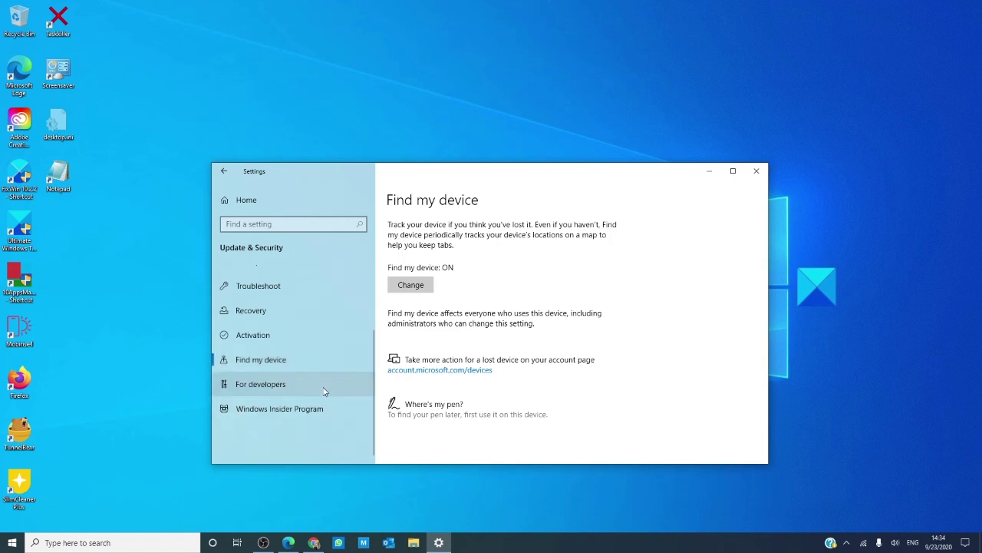
{"action": "left_click", "coordinate": [311, 414]}
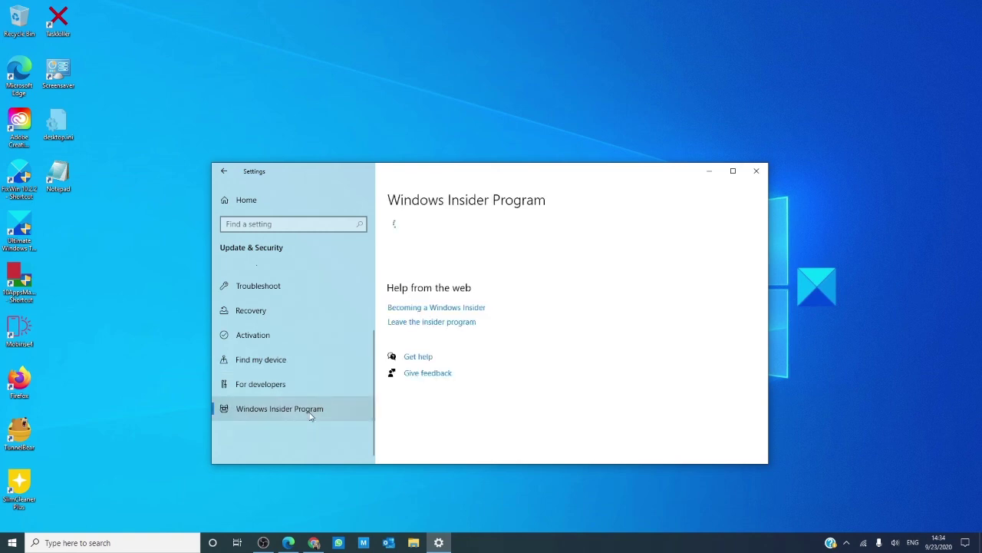